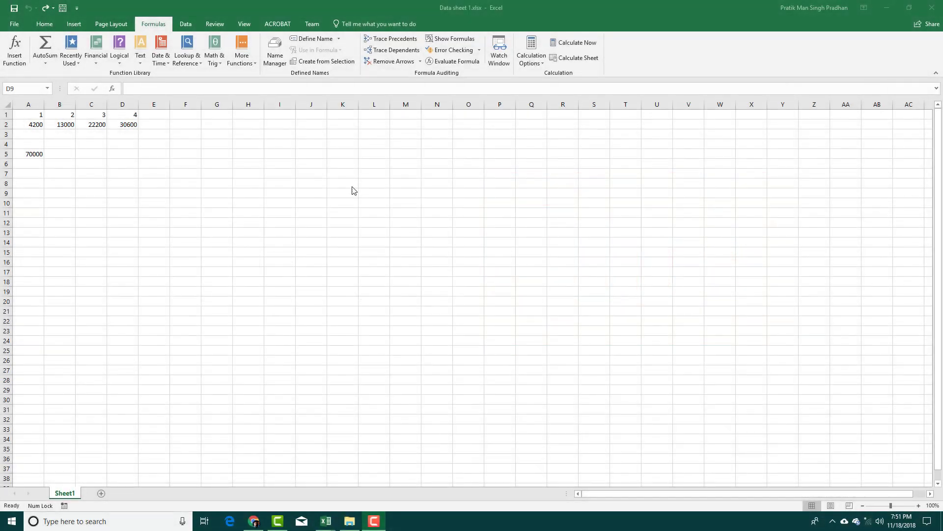
# In Data sheet 2, inspect the quarterly total savings in E5, I5, M5 and Q5
pyautogui.moveTo(326, 521)
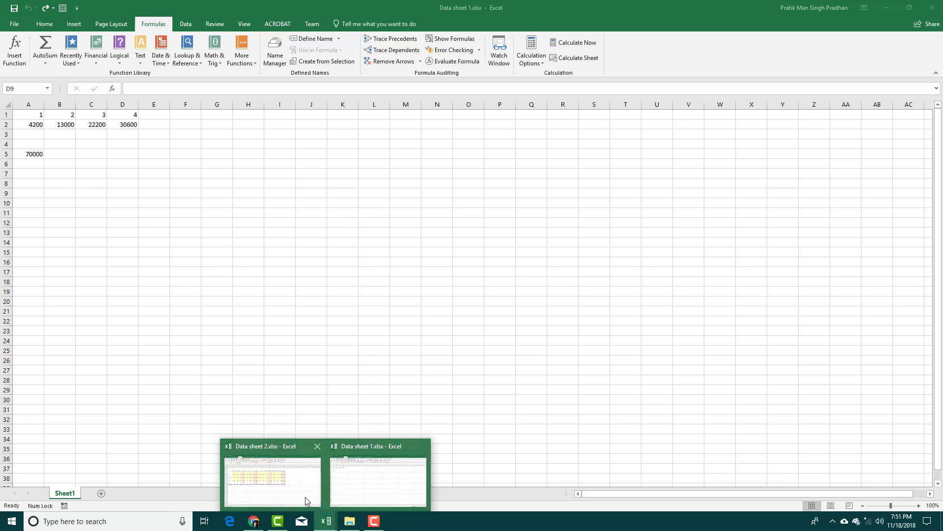
pyautogui.click(279, 480)
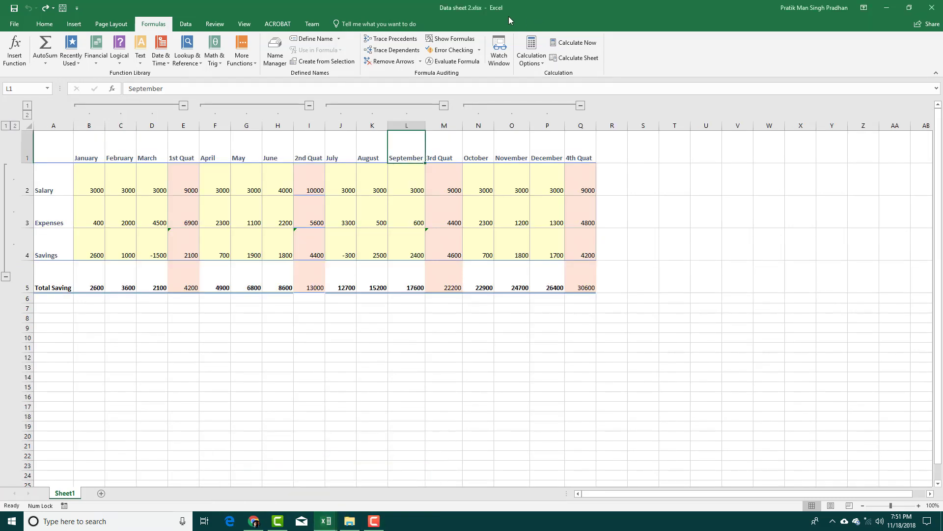
pyautogui.click(189, 290)
pyautogui.click(301, 281)
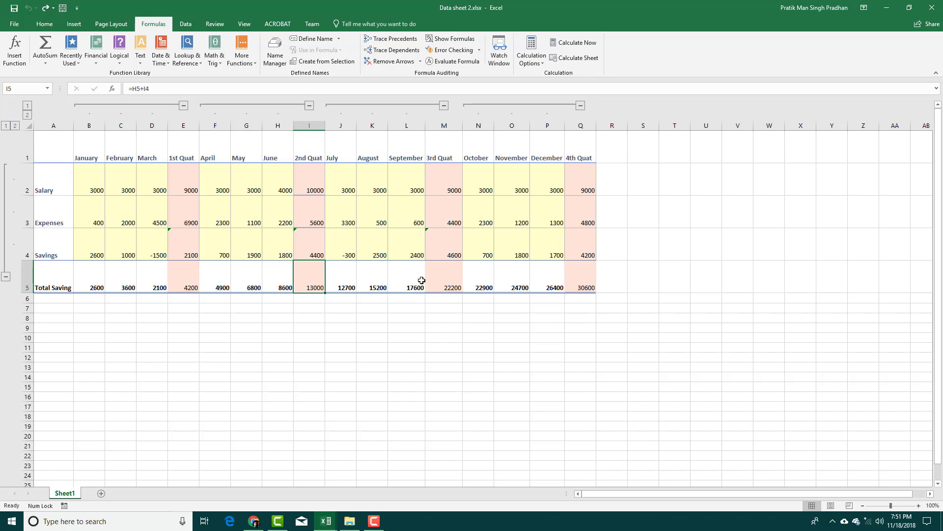
pyautogui.click(421, 281)
pyautogui.click(581, 283)
# Back in Data sheet 1, review the external link formulas in row 2, including A2
pyautogui.moveTo(326, 521)
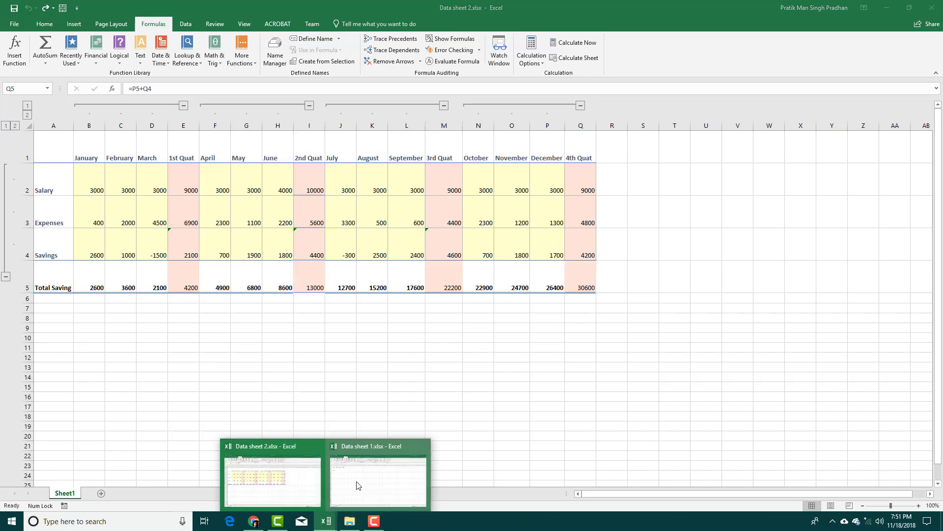
pyautogui.click(358, 485)
pyautogui.click(30, 128)
pyautogui.click(97, 126)
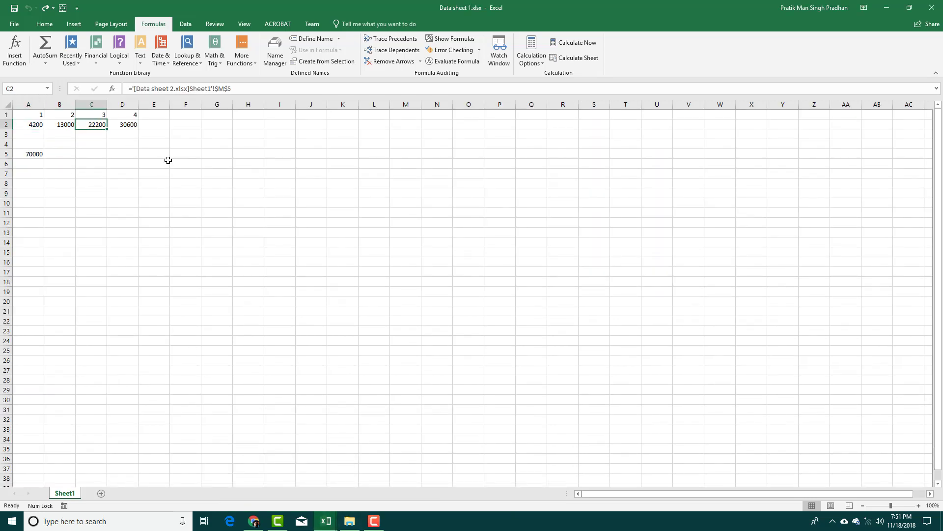
pyautogui.click(127, 126)
pyautogui.click(174, 186)
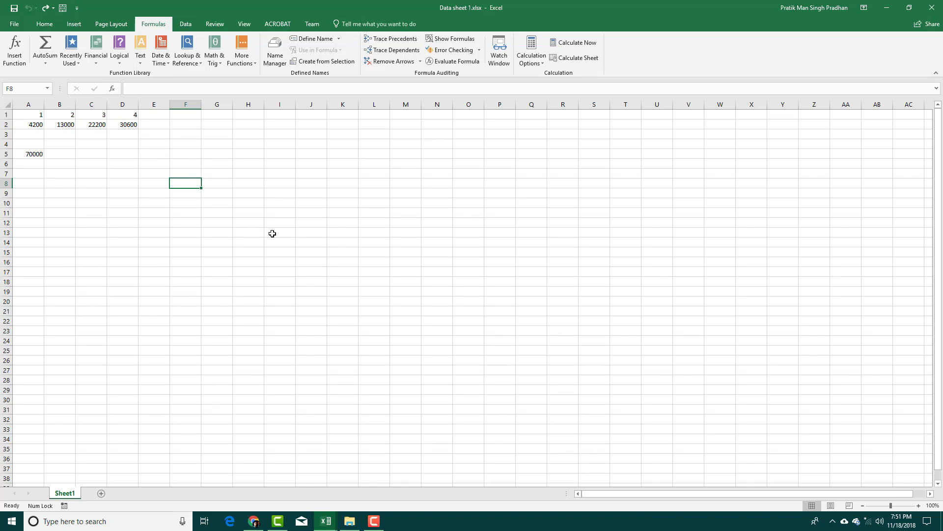
pyautogui.click(38, 125)
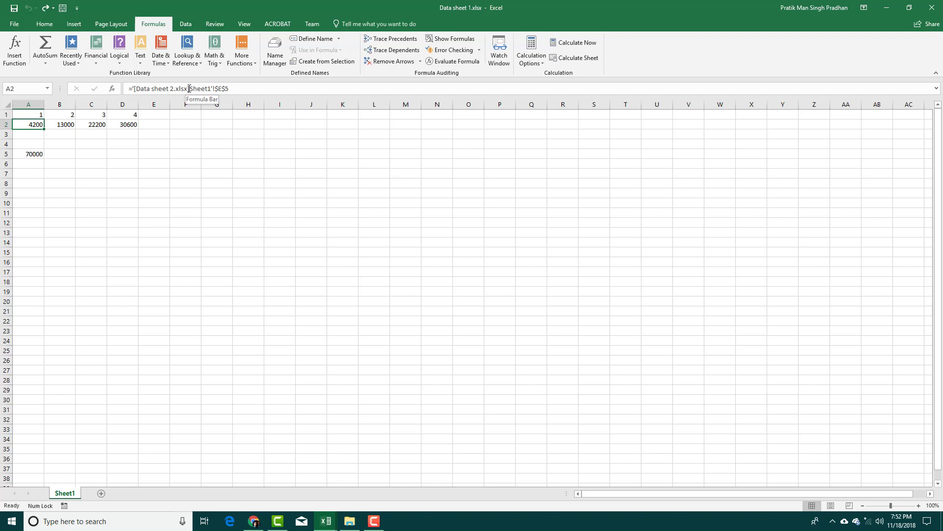
pyautogui.click(238, 165)
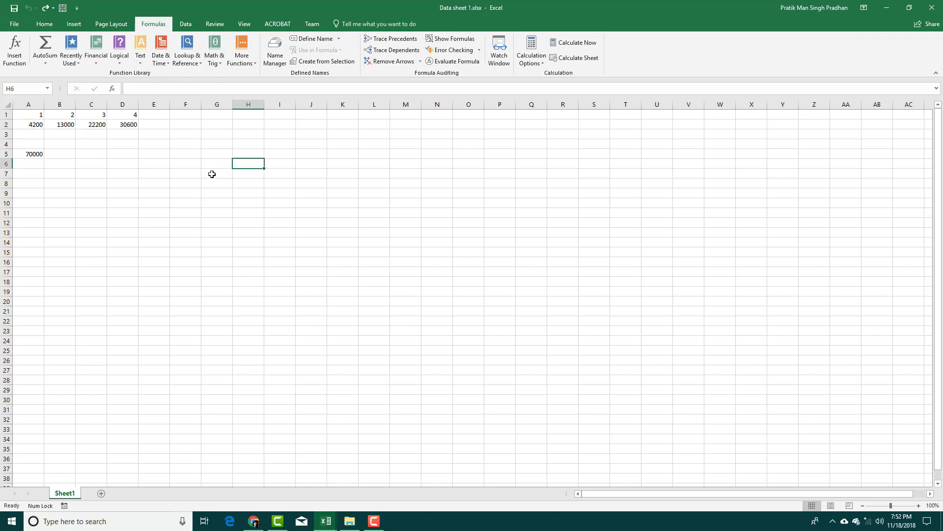
# Use Find All to list and step through every cell linking to another workbook
pyautogui.hotkey('ctrl', 'f')
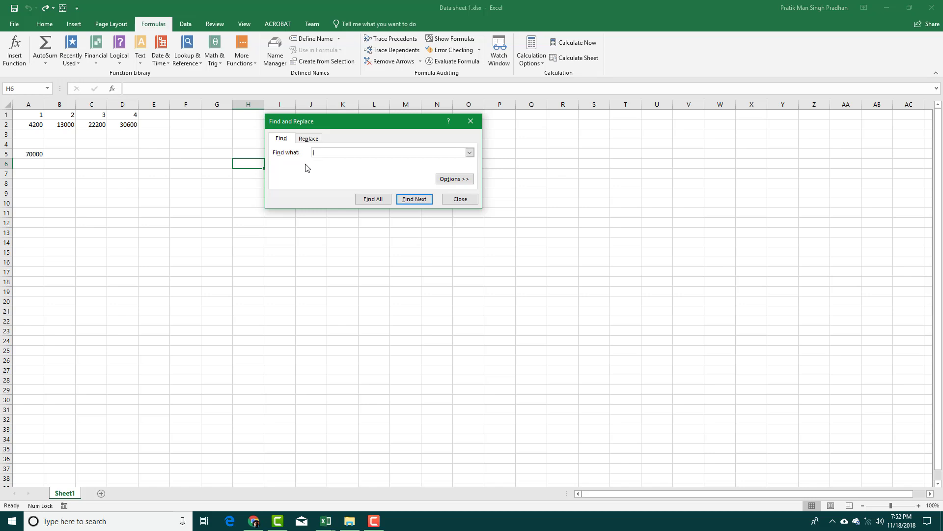
pyautogui.click(415, 201)
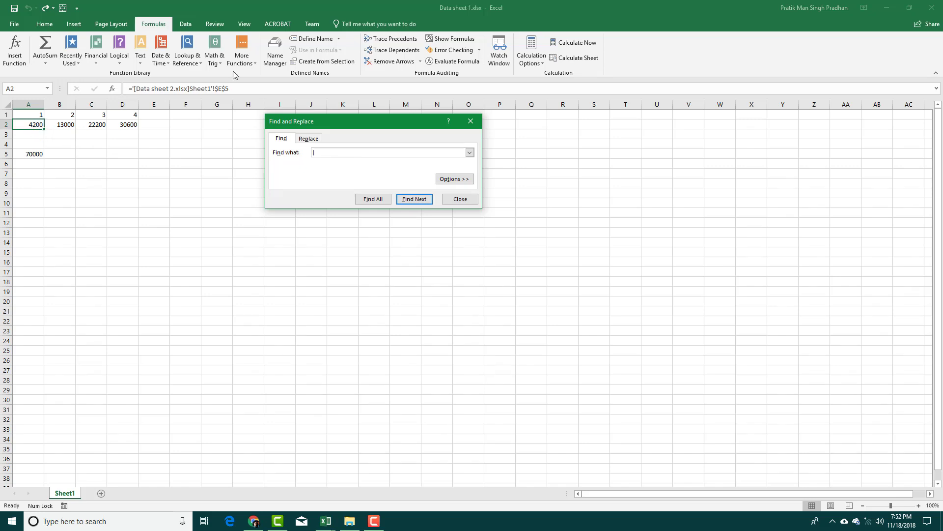
pyautogui.click(414, 199)
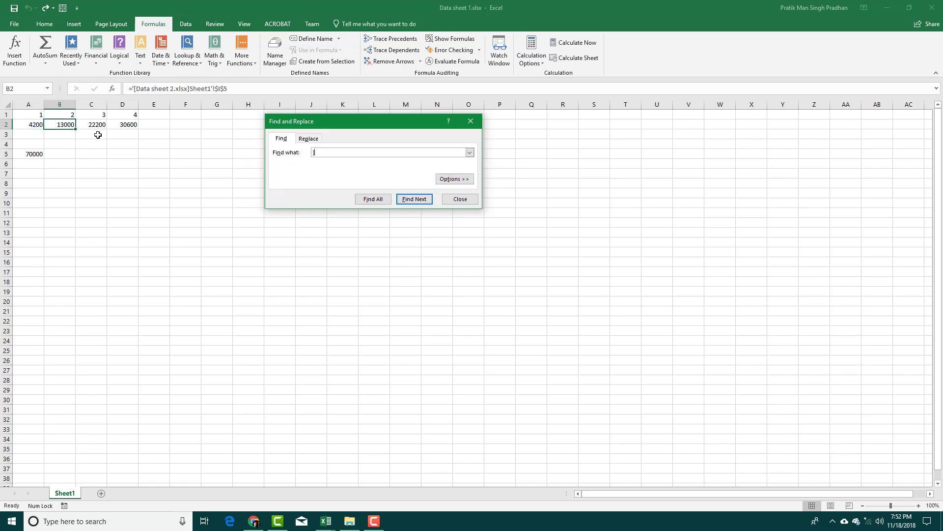
pyautogui.click(414, 199)
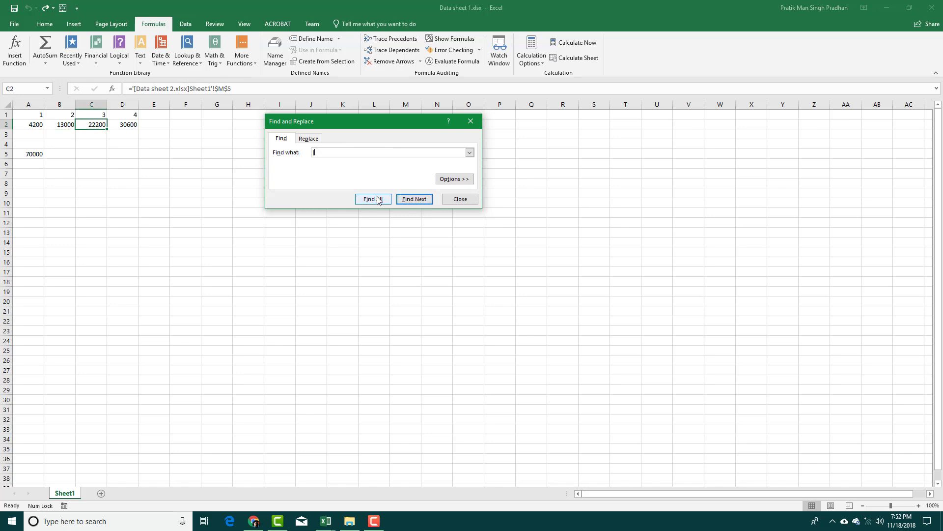
pyautogui.click(373, 199)
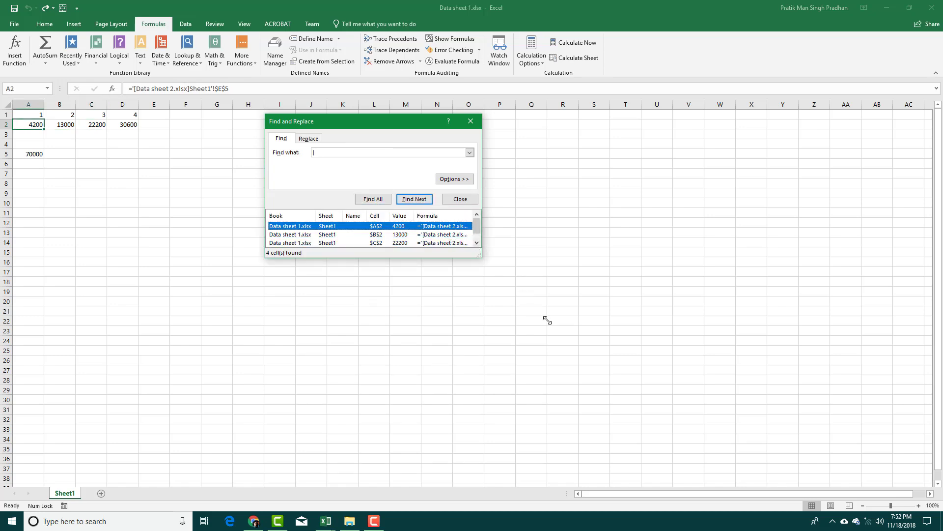
pyautogui.moveTo(547, 320); pyautogui.dragTo(566, 339)
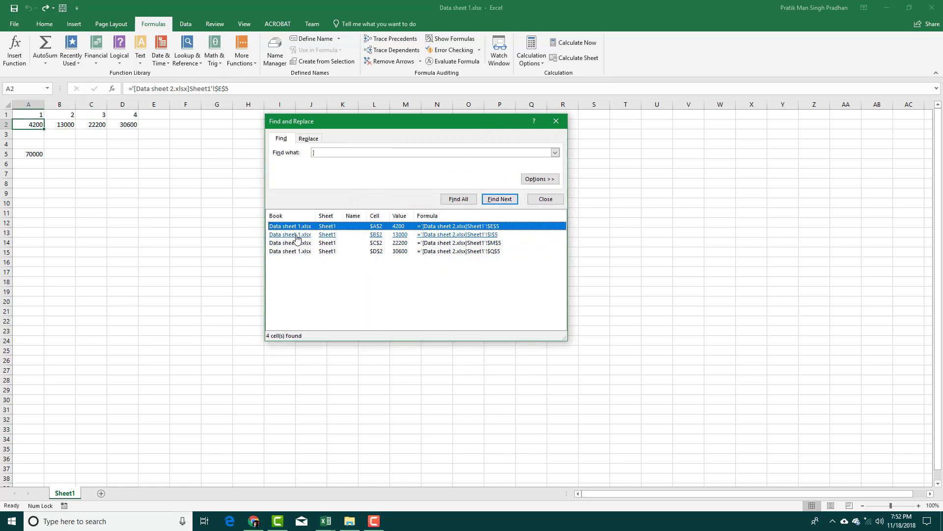
pyautogui.press('Down')
pyautogui.press('Down')
pyautogui.press('Down')
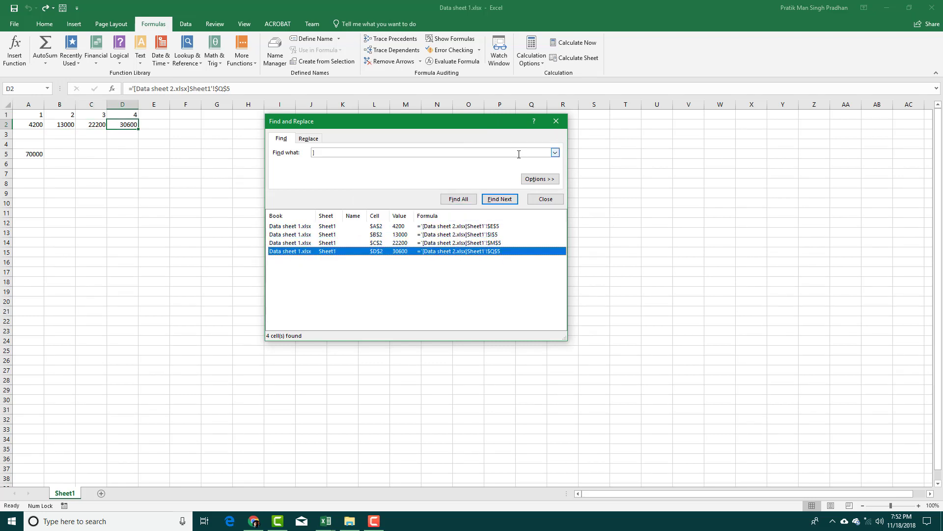
pyautogui.click(556, 121)
# Check the SUM total formula in A5 and the link formula in A2
pyautogui.click(28, 153)
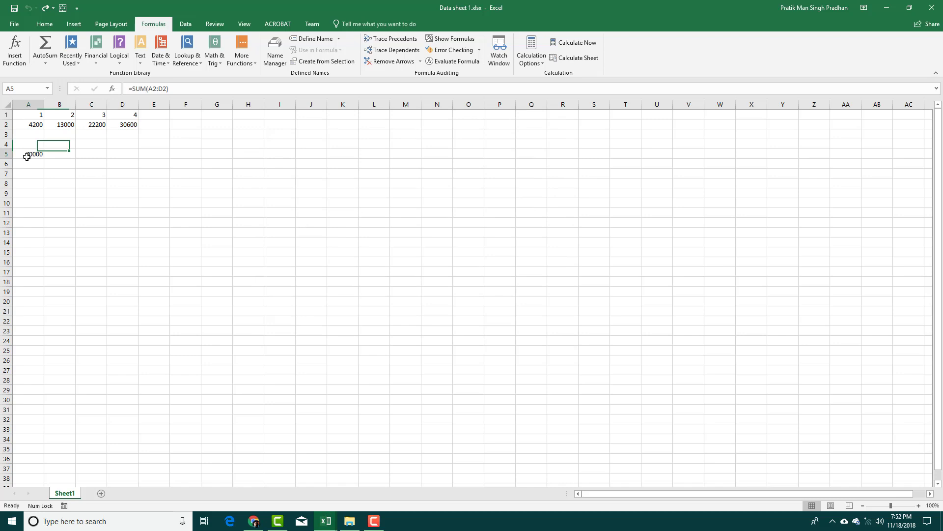
pyautogui.click(37, 124)
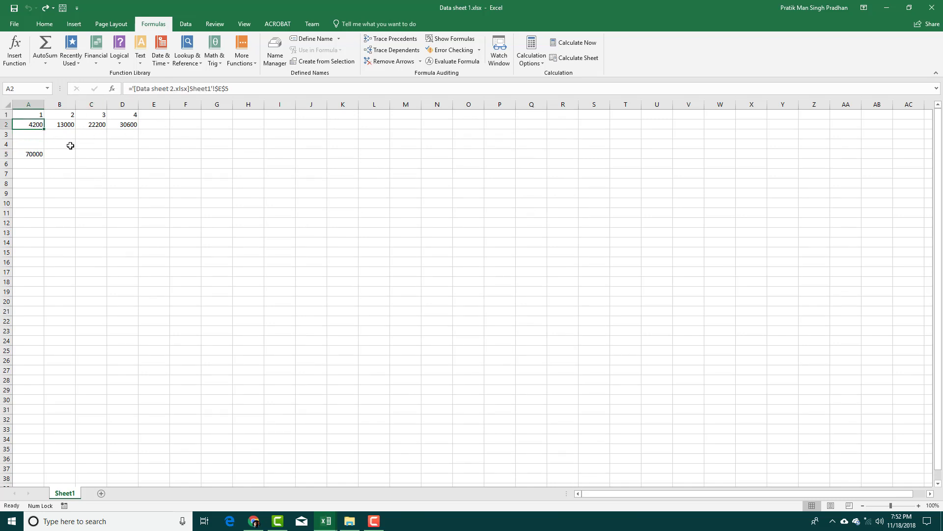
pyautogui.click(129, 142)
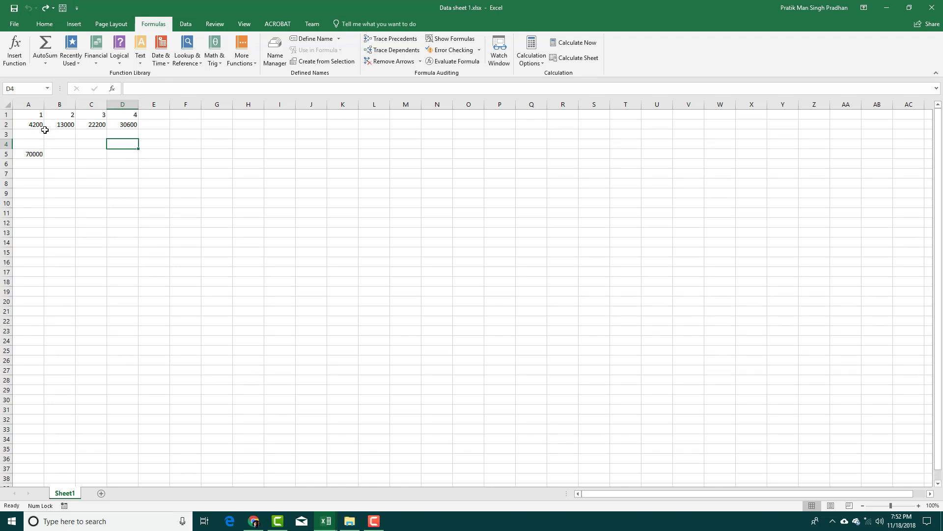
pyautogui.click(39, 155)
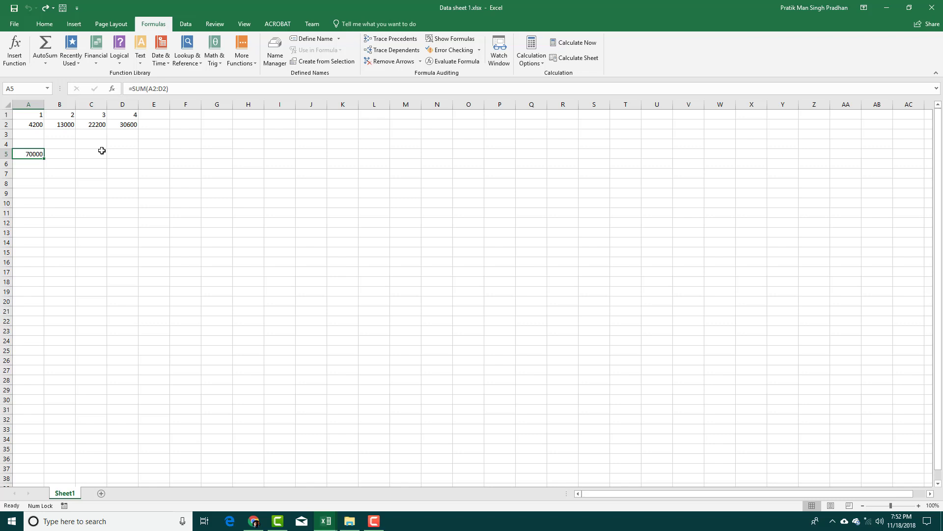
# Trace dependents of A2, B2, C2 and D2, then trace precedents of the A5 total
pyautogui.click(28, 127)
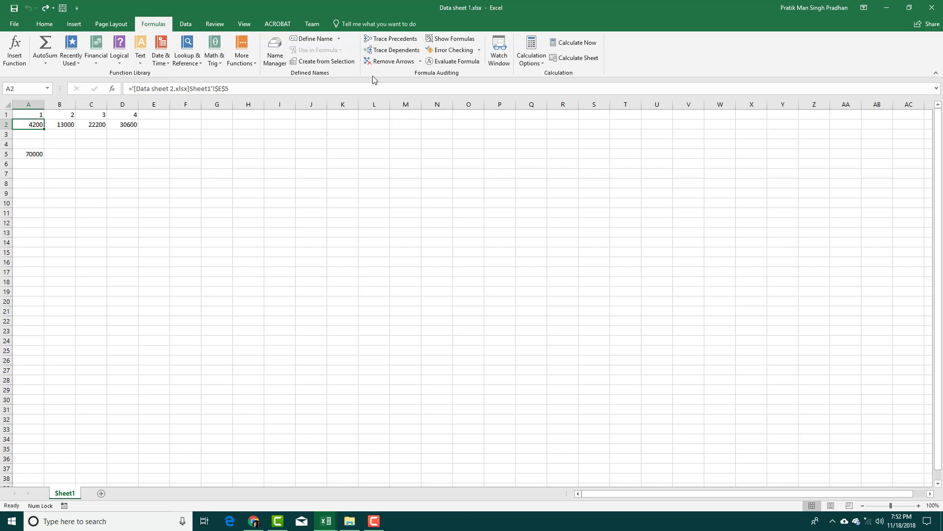
pyautogui.click(392, 50)
pyautogui.click(62, 124)
pyautogui.click(393, 50)
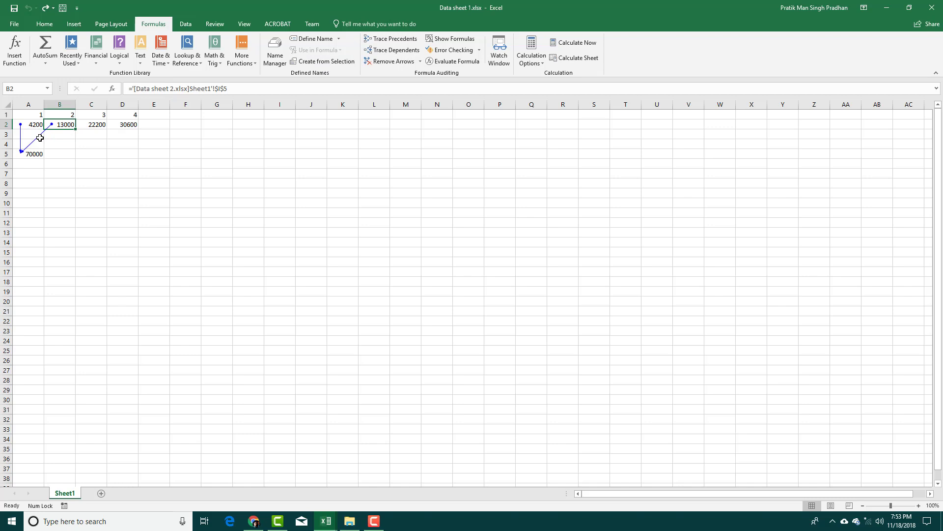
pyautogui.click(84, 125)
pyautogui.click(386, 54)
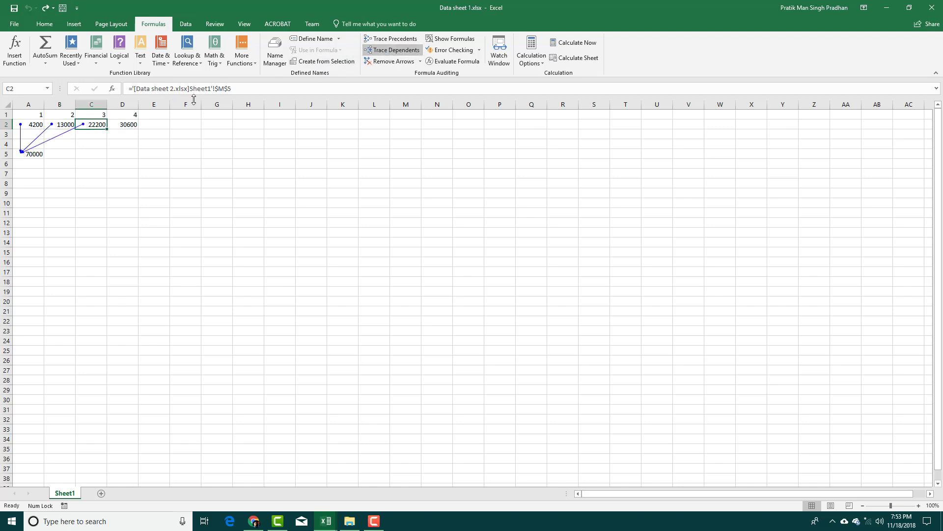
pyautogui.click(132, 127)
pyautogui.click(405, 51)
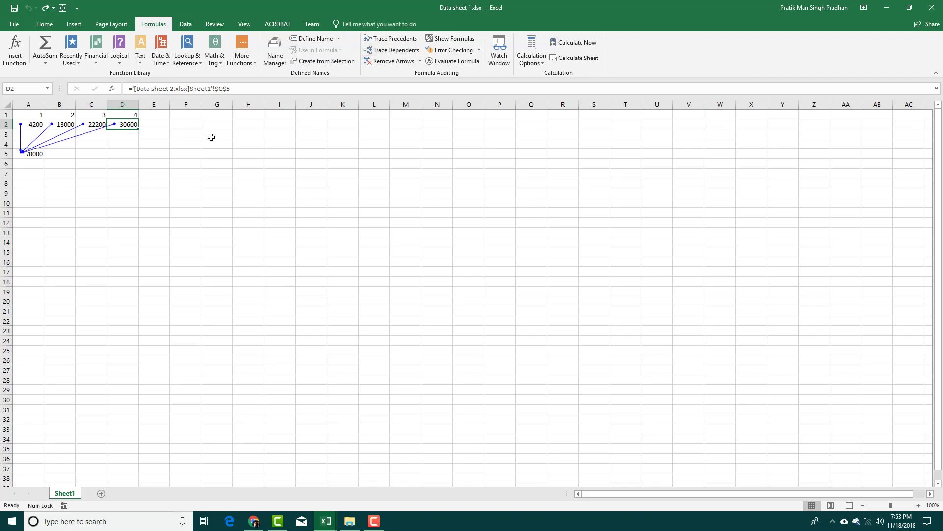
pyautogui.click(30, 155)
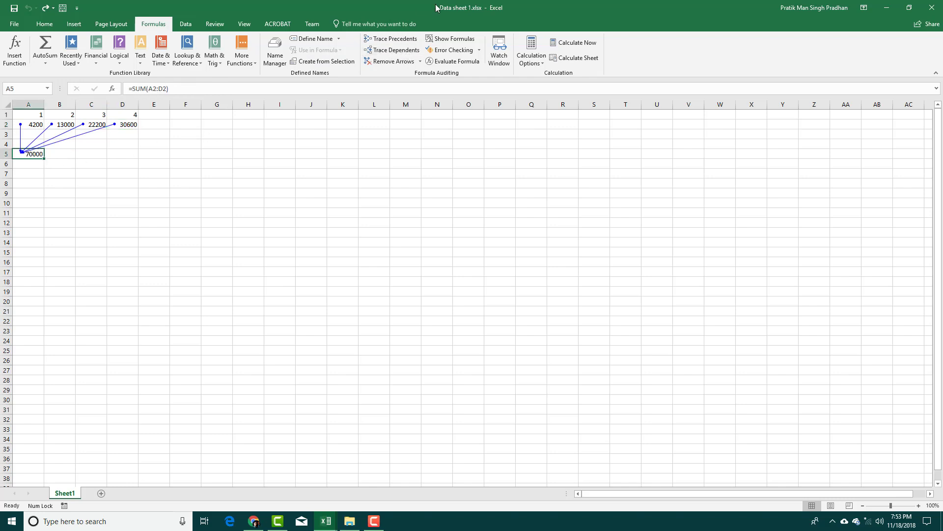
pyautogui.click(402, 42)
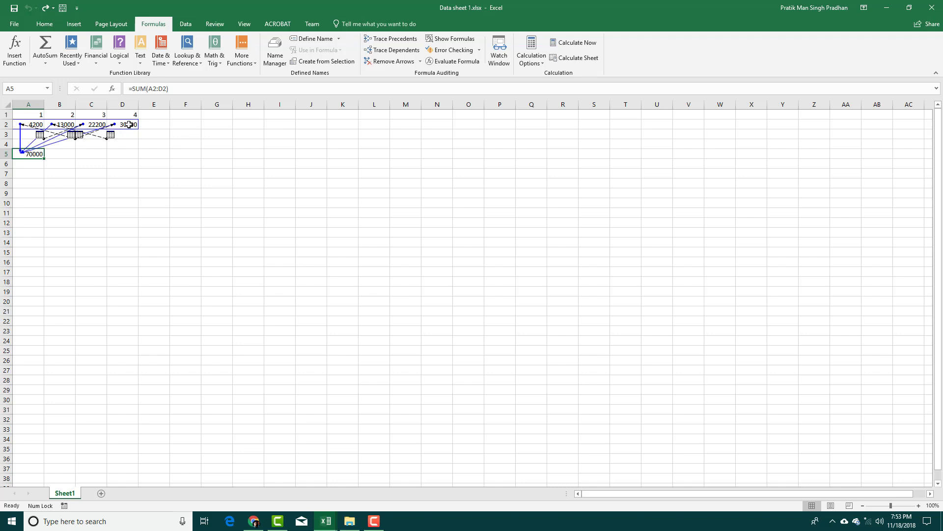
# Select the data block and remove all tracer arrows
pyautogui.click(111, 135)
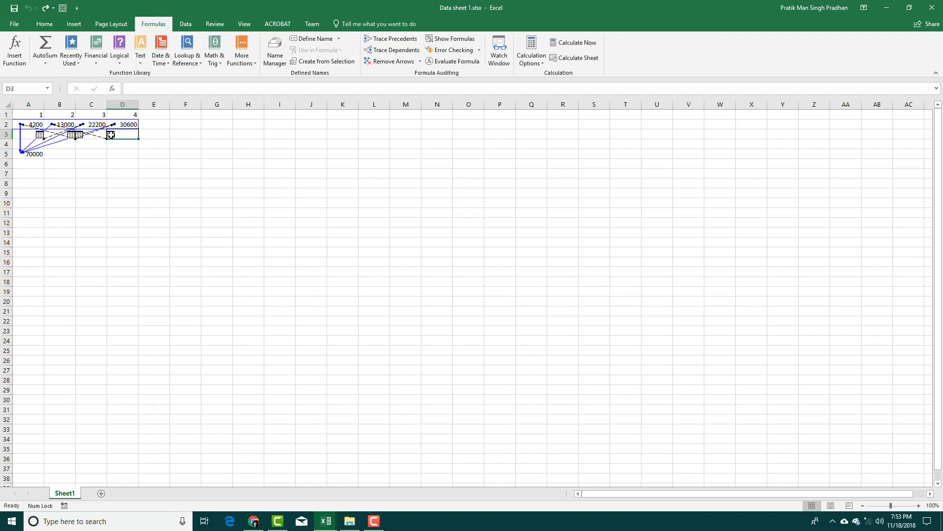
pyautogui.moveTo(115, 122); pyautogui.dragTo(27, 124)
pyautogui.click(103, 165)
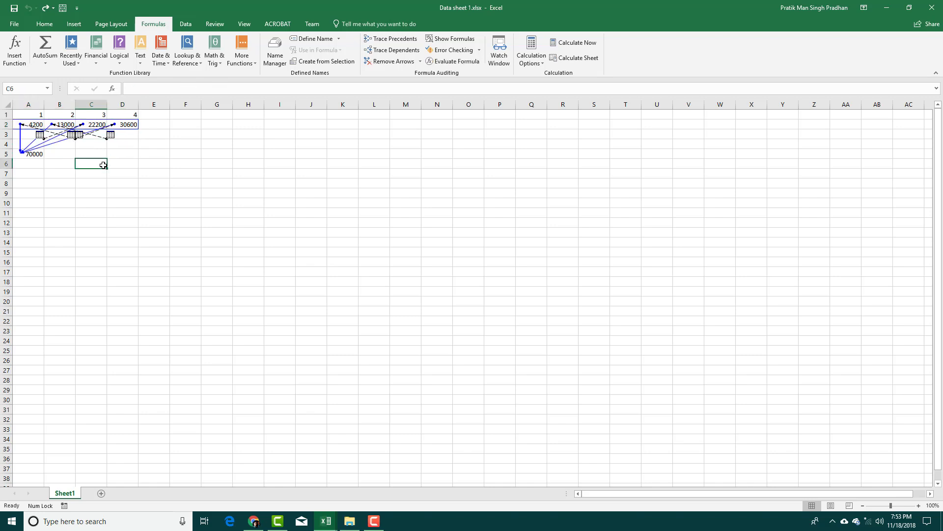
pyautogui.moveTo(140, 153); pyautogui.dragTo(30, 114)
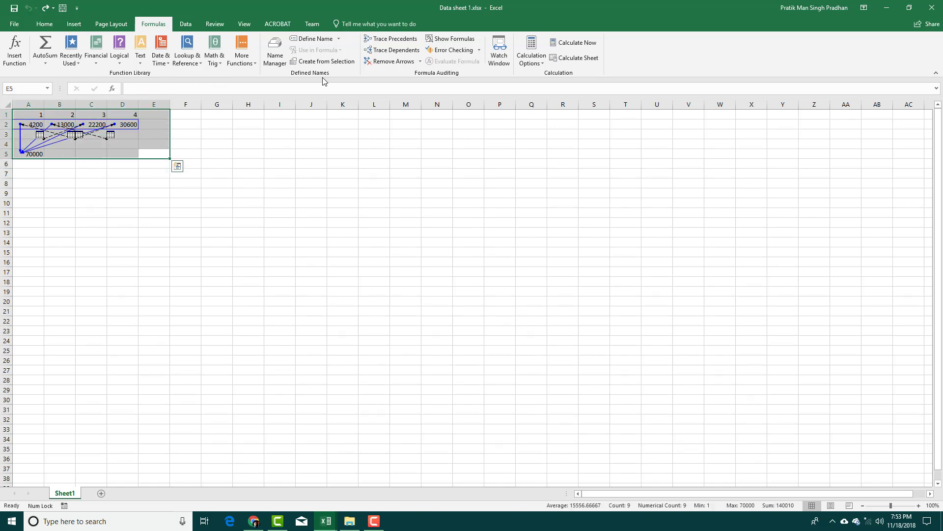
pyautogui.click(387, 61)
# Trace precedents of the A5 total and of the linked value in C2
pyautogui.click(80, 199)
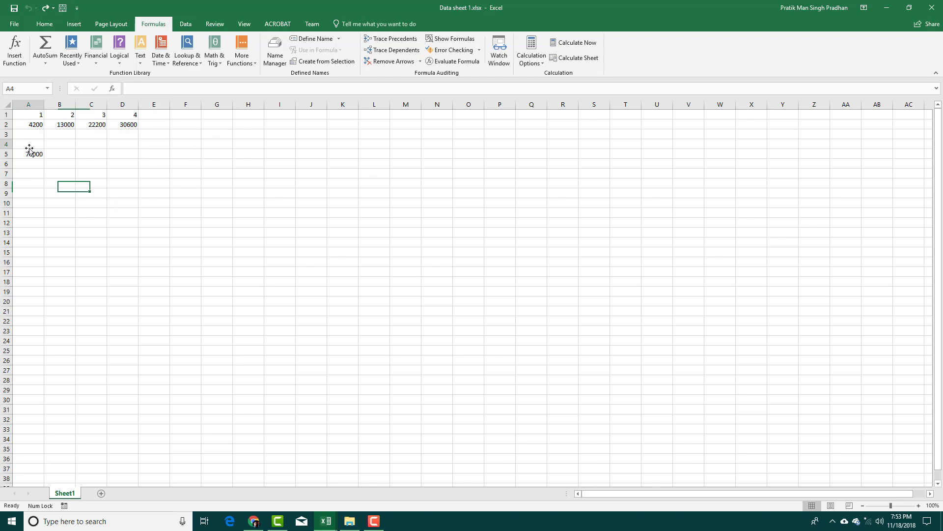
pyautogui.click(28, 153)
pyautogui.click(390, 38)
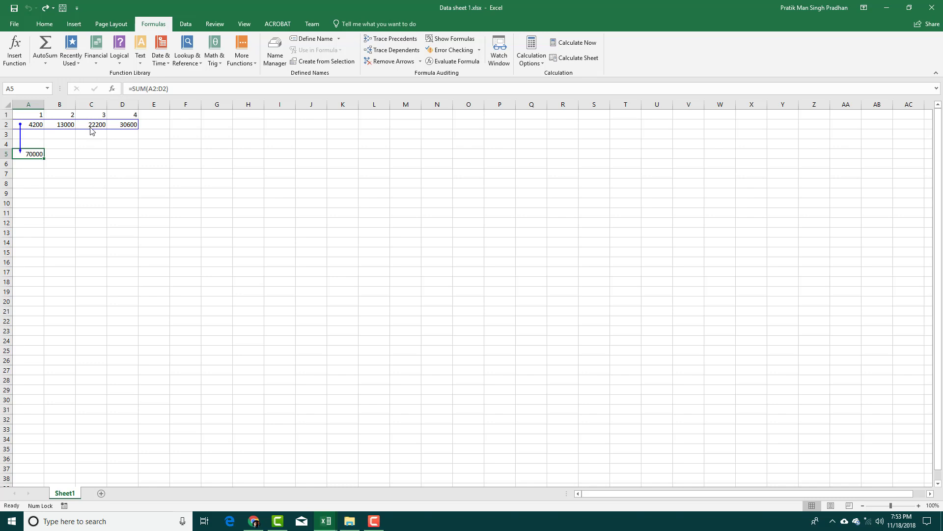
pyautogui.click(55, 142)
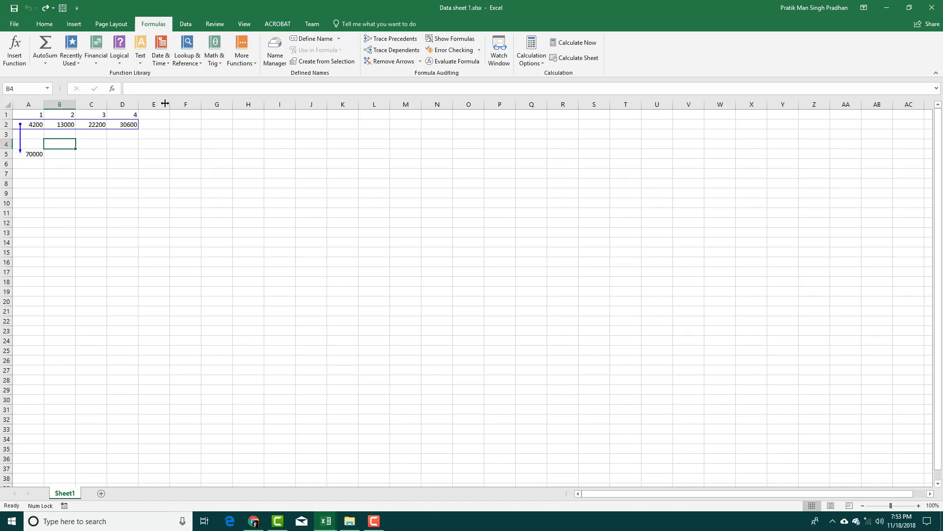
pyautogui.click(94, 124)
pyautogui.click(391, 38)
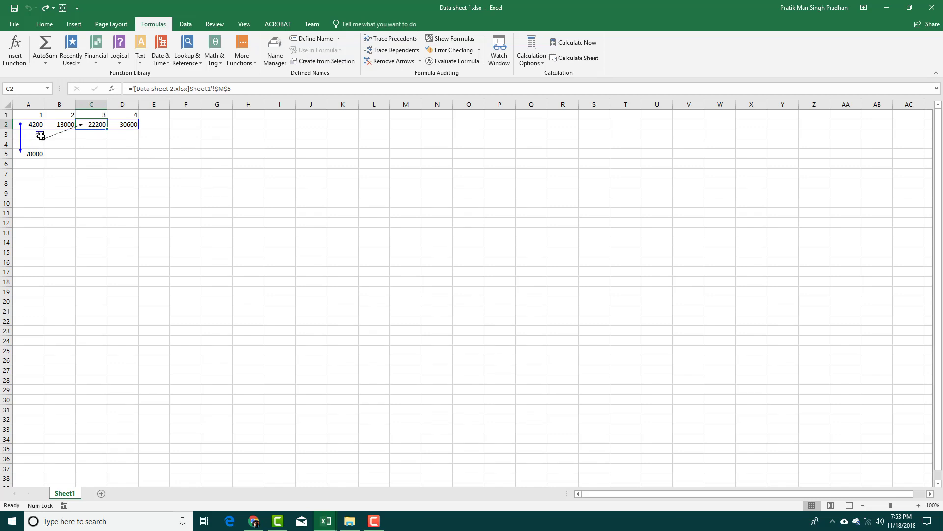
# Select the data block again and clear every tracer arrow from the sheet
pyautogui.click(40, 135)
pyautogui.click(149, 172)
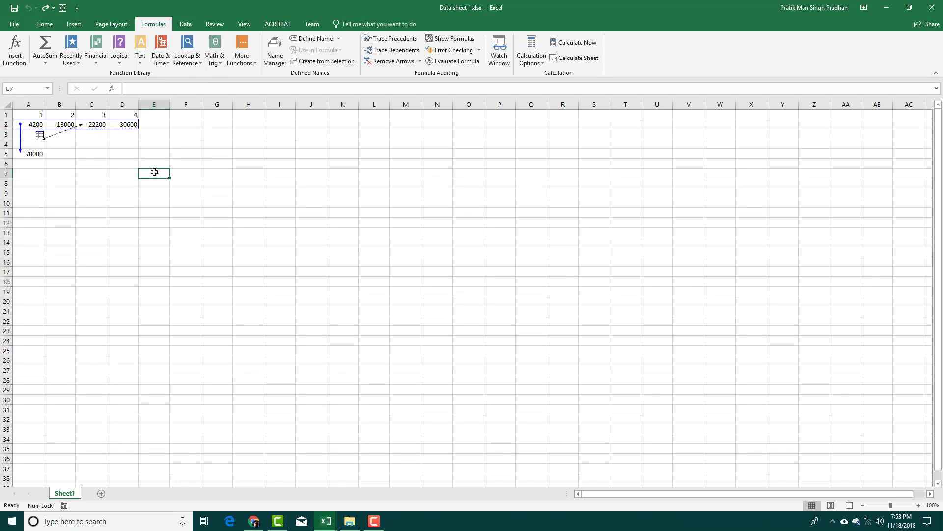
pyautogui.click(114, 134)
pyautogui.moveTo(123, 155); pyautogui.dragTo(27, 114)
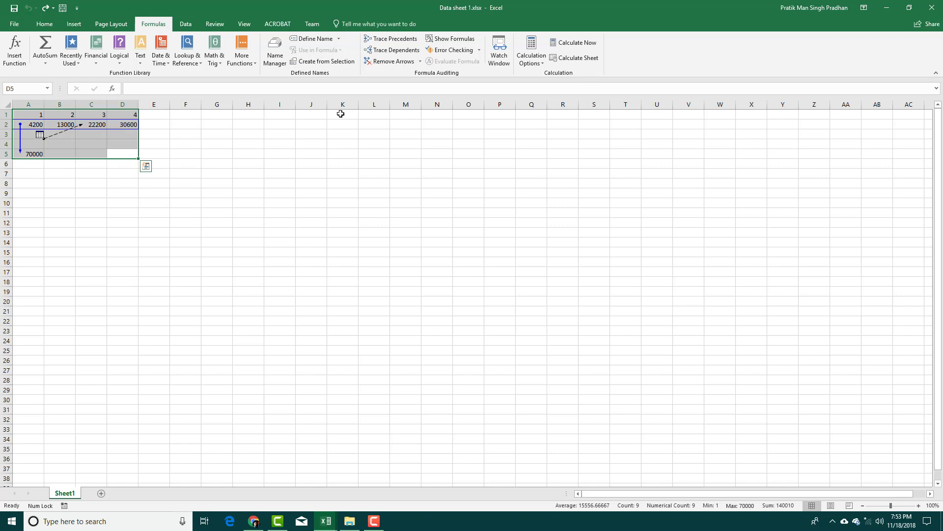
pyautogui.click(397, 60)
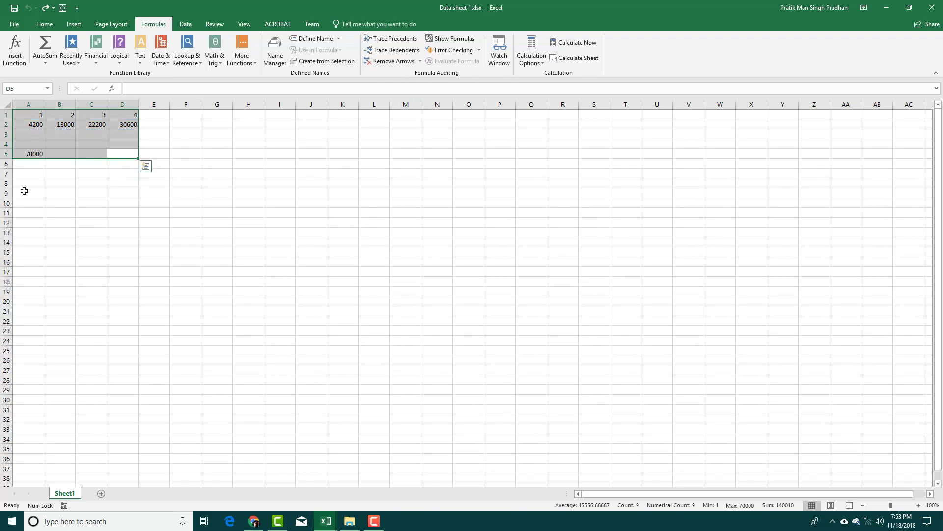
pyautogui.click(57, 202)
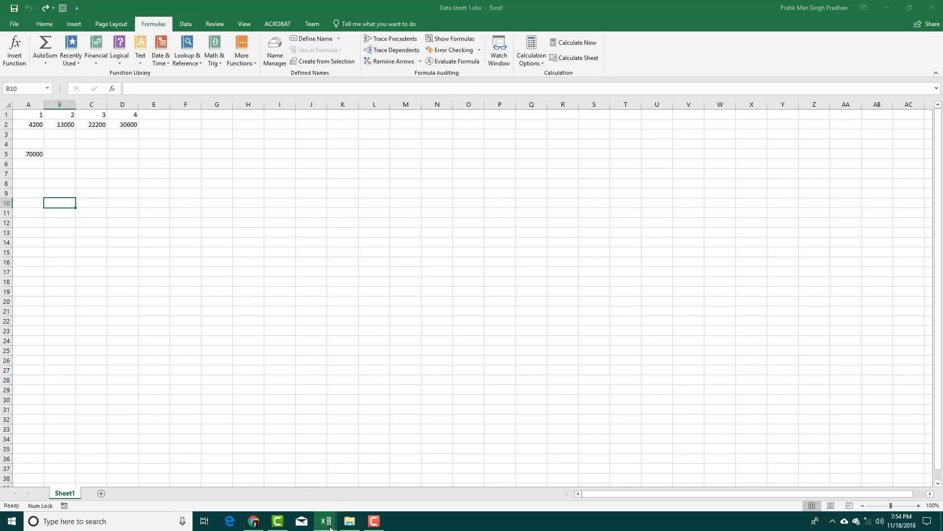
# In Data sheet 2, change February's expenses in C3 from 2000 to 10000
pyautogui.moveTo(326, 521)
pyautogui.click(293, 496)
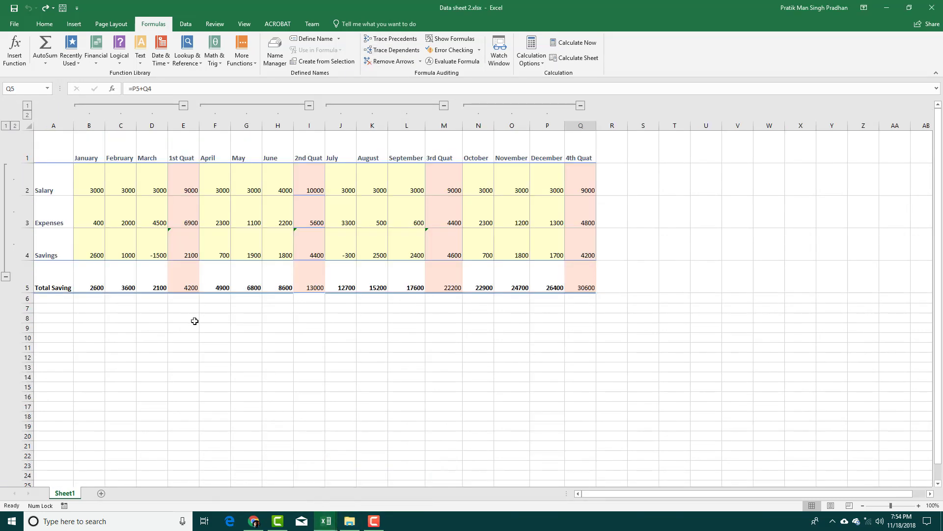
pyautogui.click(185, 288)
pyautogui.click(189, 238)
pyautogui.click(151, 217)
pyautogui.click(130, 216)
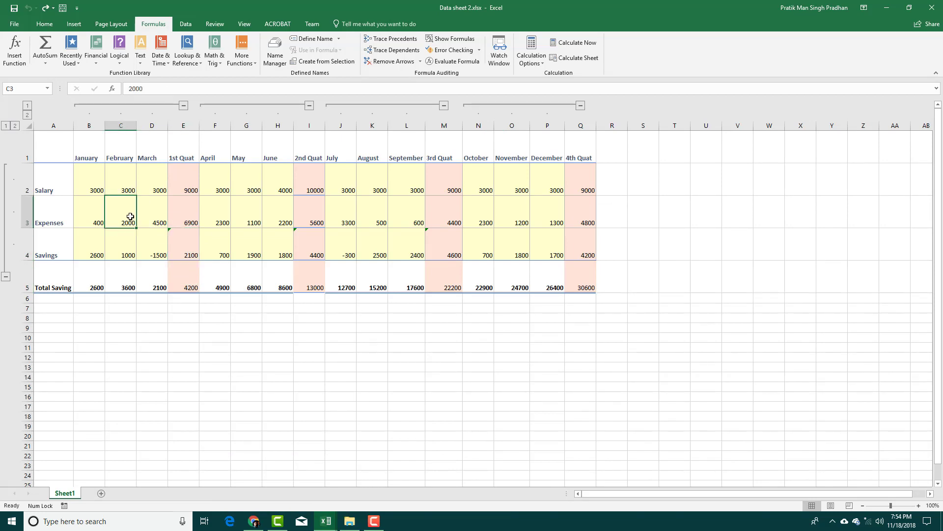
pyautogui.write('1000')
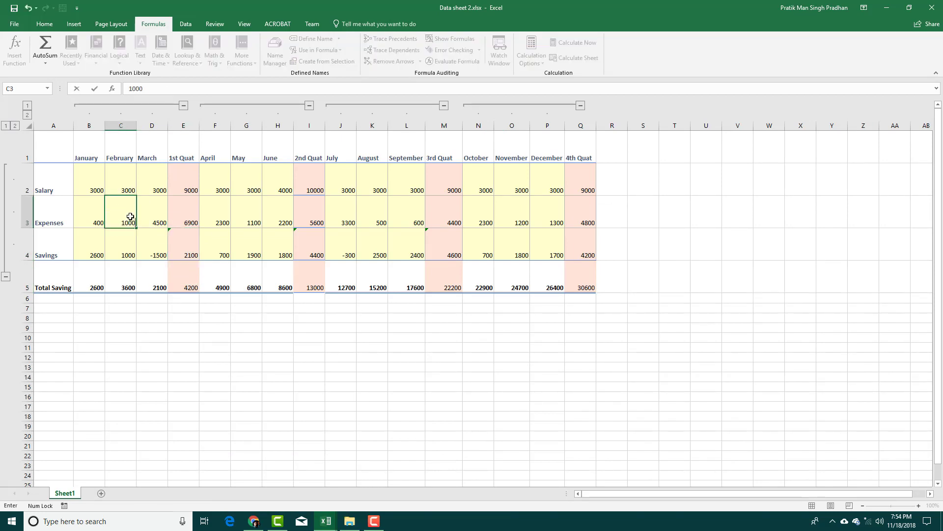
pyautogui.write('0')
pyautogui.press('Tab')
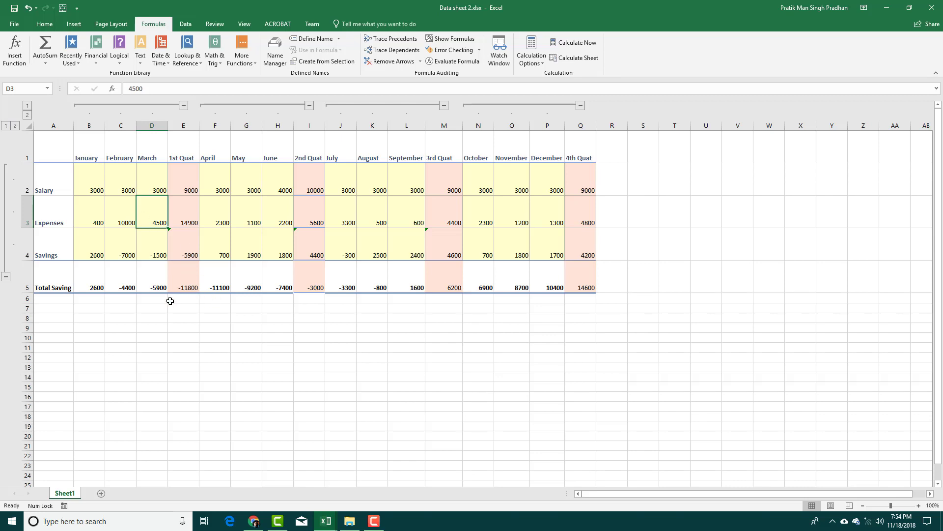
pyautogui.click(128, 222)
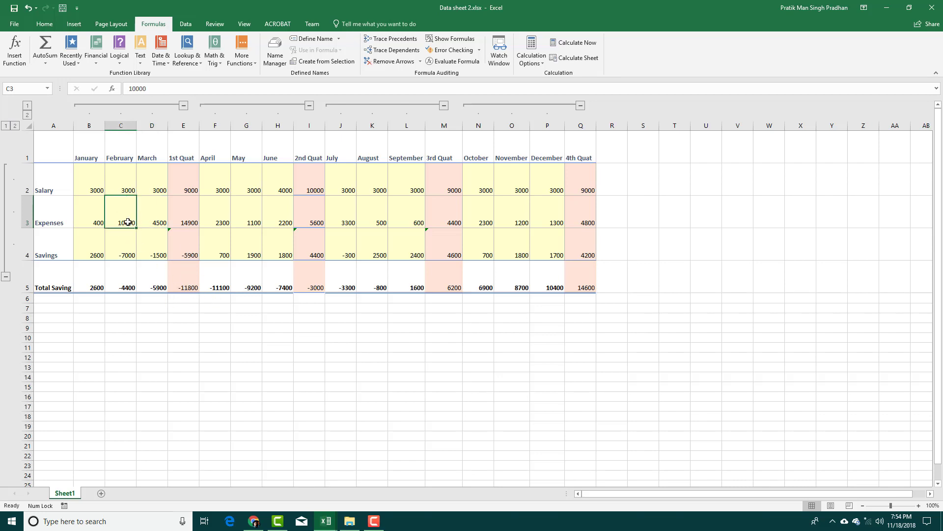
pyautogui.click(195, 308)
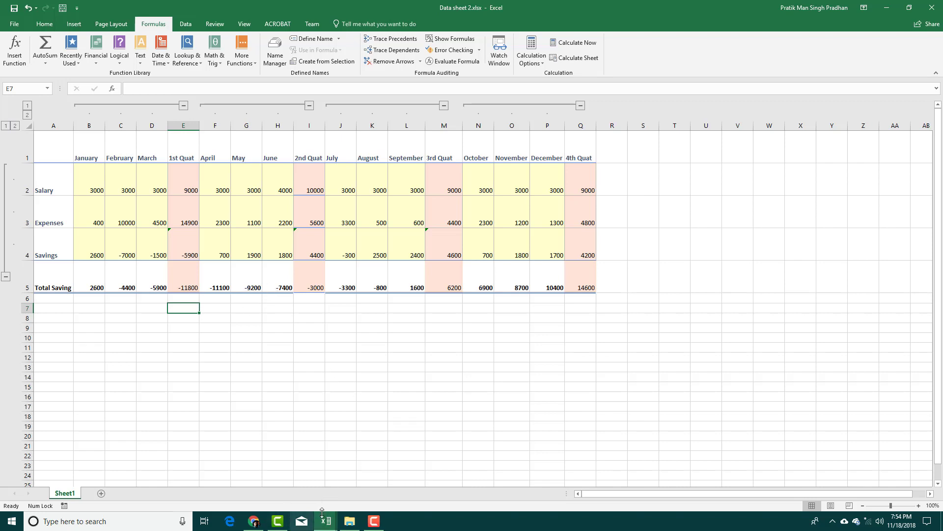
# Return to Data sheet 1 and inspect A2's formula linking to Data sheet 2's E5
pyautogui.moveTo(328, 521)
pyautogui.click(362, 478)
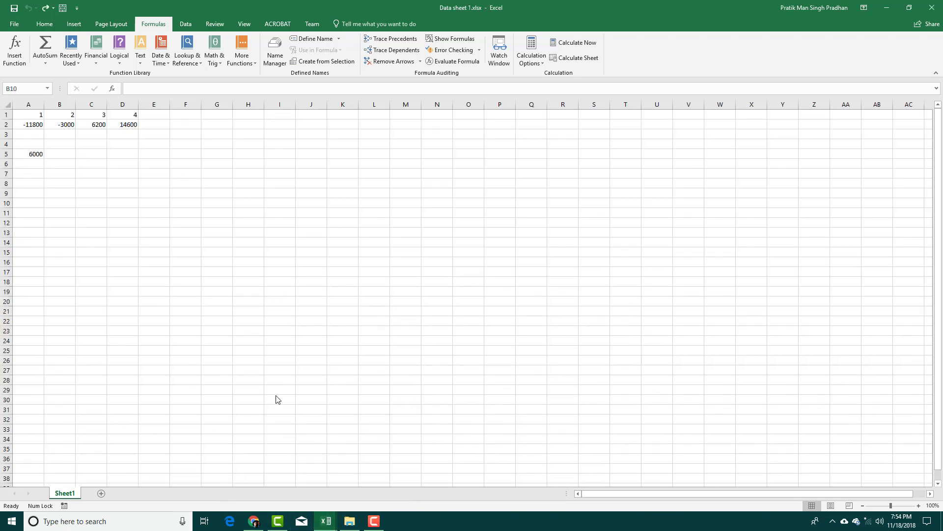
pyautogui.click(178, 273)
pyautogui.click(37, 124)
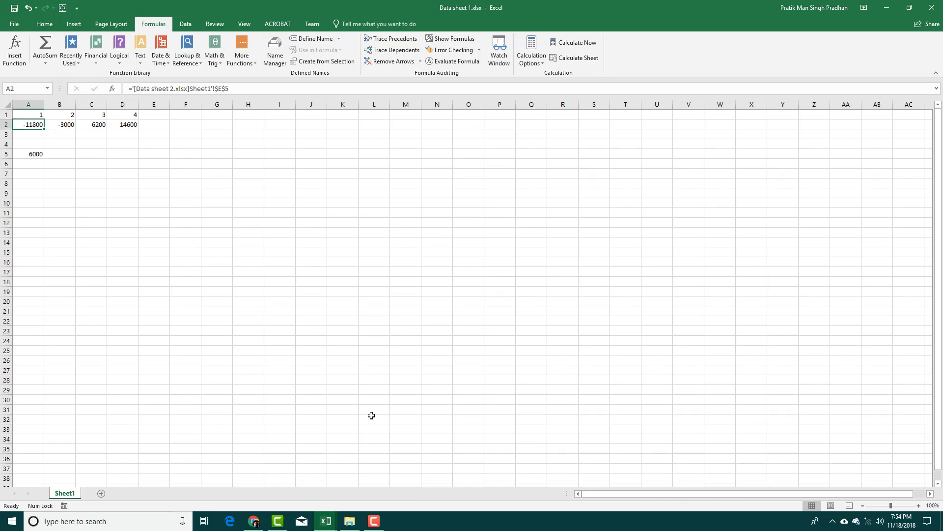
pyautogui.click(283, 322)
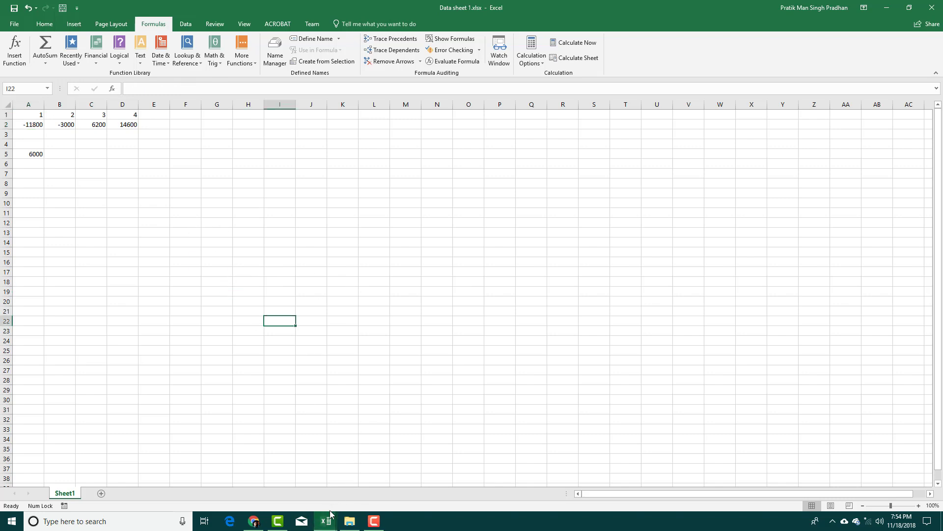
# Switch to Data sheet 2 and back, then select the linked values in A1:D7
pyautogui.moveTo(331, 514)
pyautogui.click(305, 491)
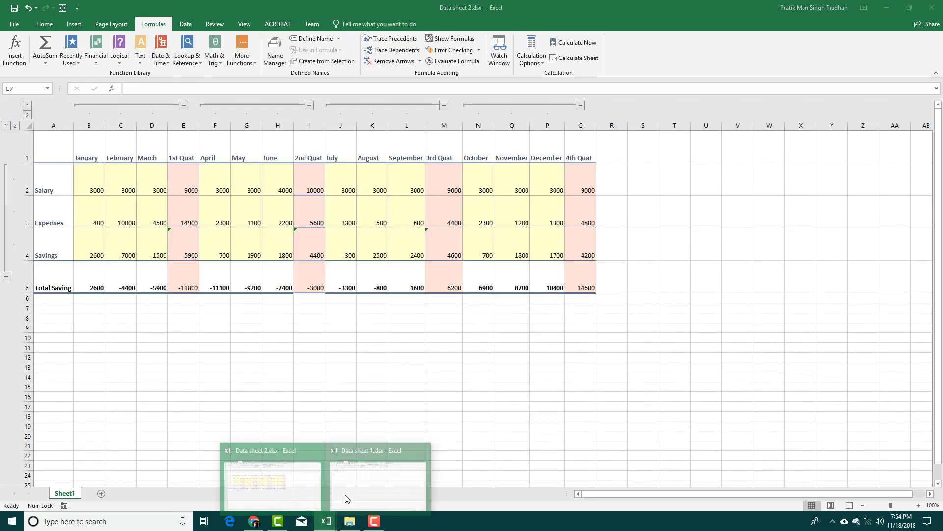
pyautogui.click(346, 499)
pyautogui.moveTo(125, 172); pyautogui.dragTo(28, 114)
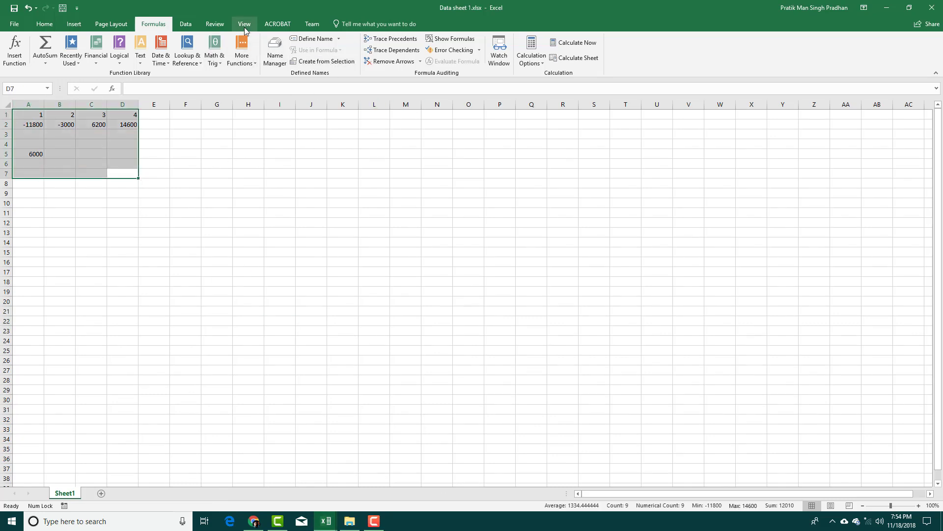
pyautogui.click(214, 24)
# In Edit Links, set the Startup Prompt to 'Let users choose to display the alert or not'
pyautogui.click(191, 153)
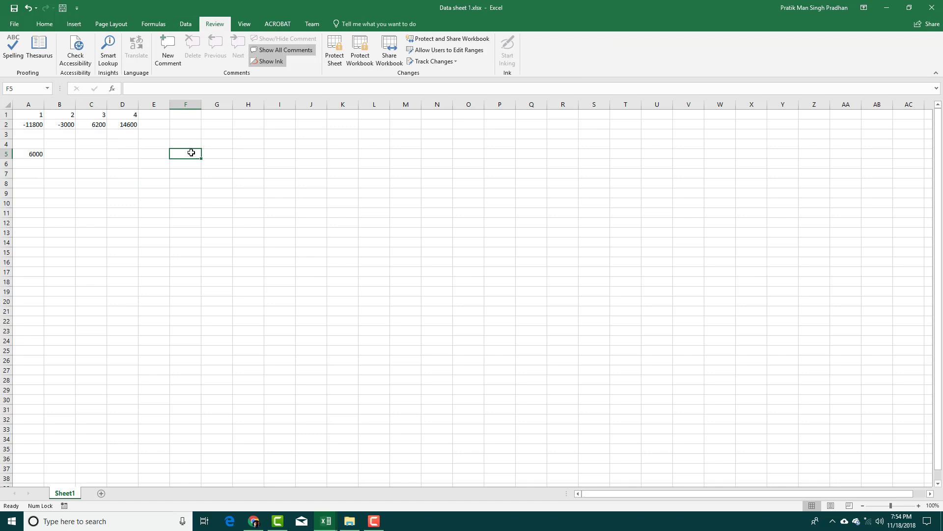
pyautogui.click(191, 25)
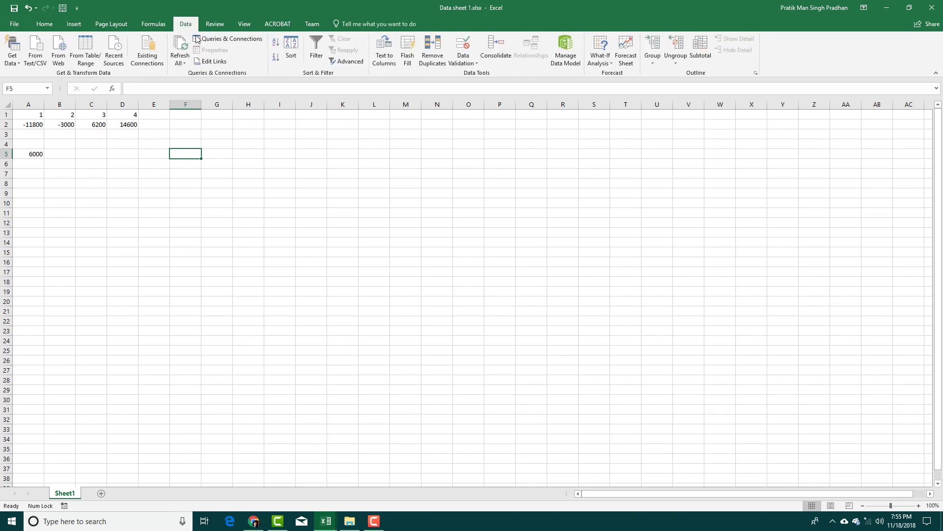
pyautogui.click(211, 63)
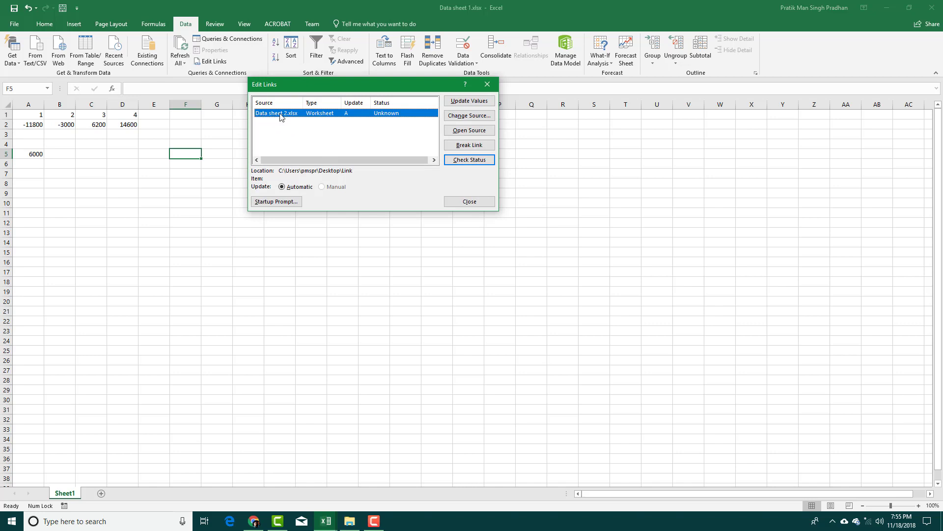
pyautogui.click(274, 202)
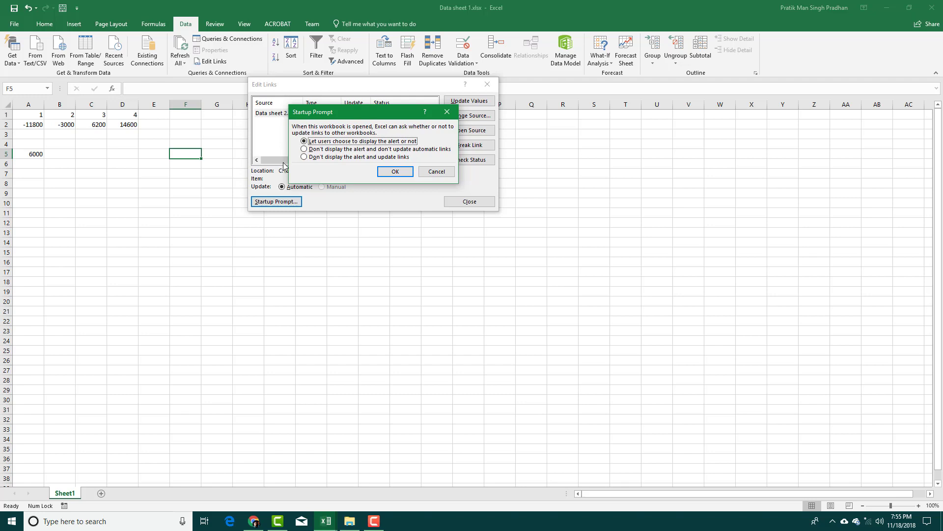
pyautogui.click(393, 172)
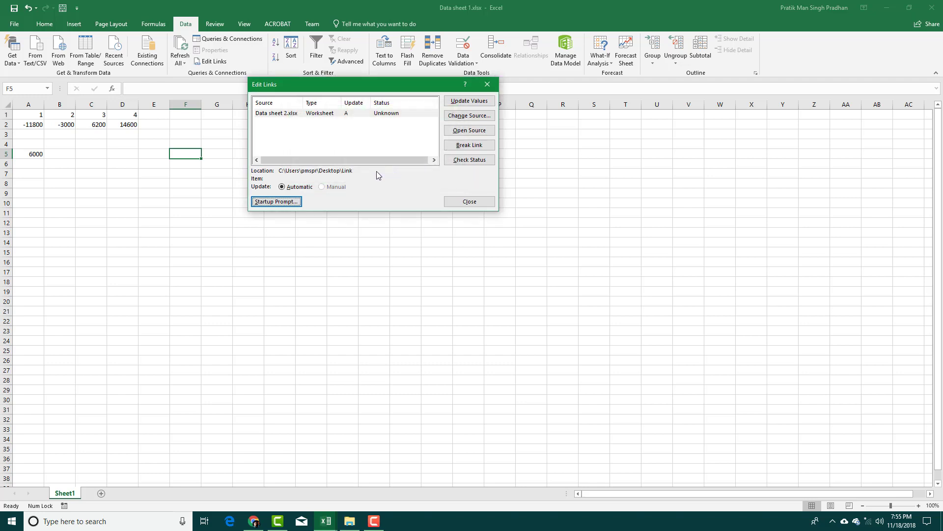
pyautogui.click(297, 201)
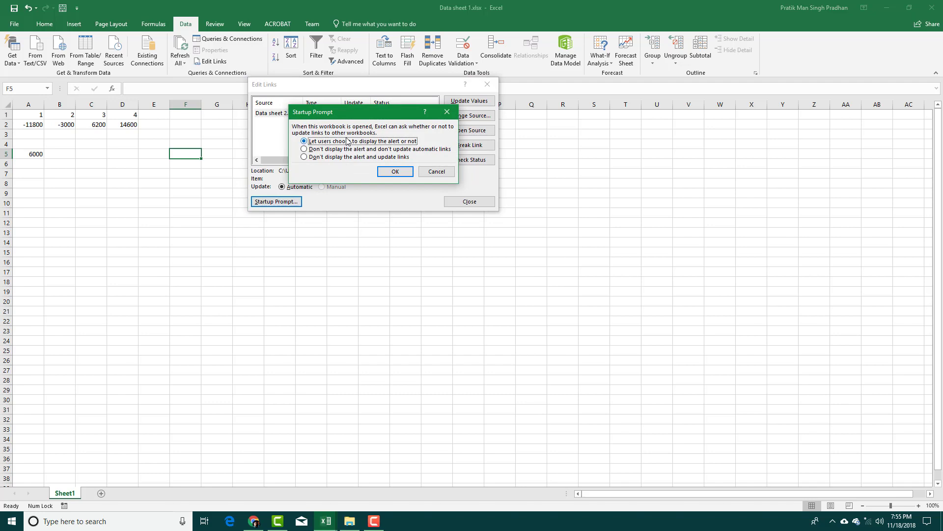
pyautogui.click(391, 171)
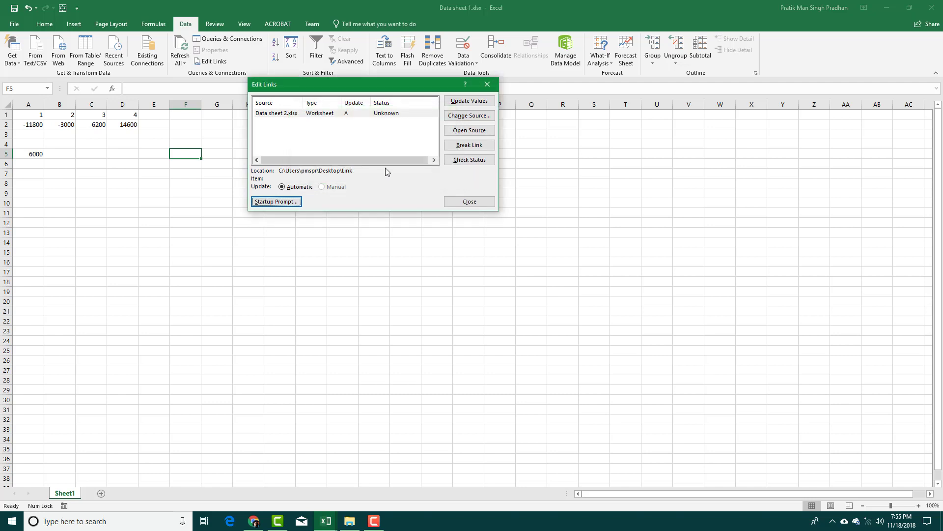
pyautogui.click(479, 202)
pyautogui.click(449, 220)
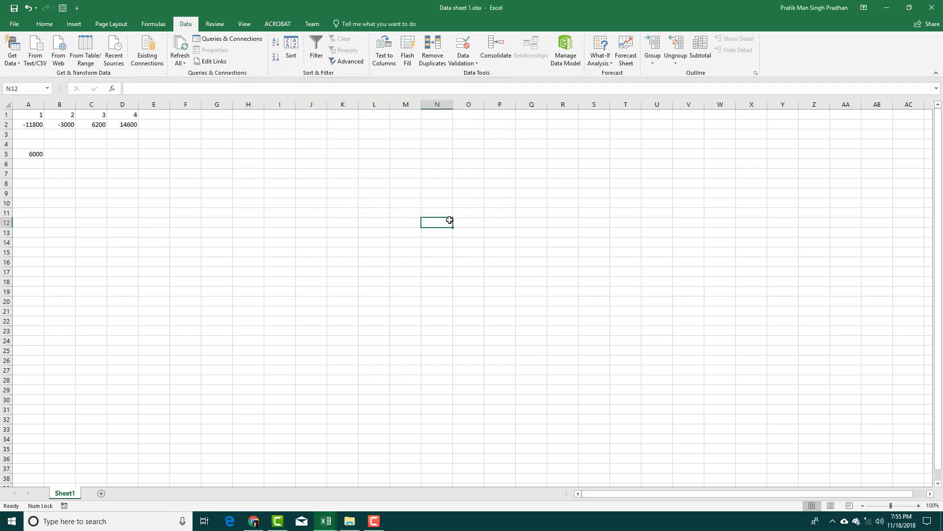
# Close Data sheet 1, enter 200 as February Expenses in Data sheet 2's C3, then close Excel
pyautogui.click(936, 9)
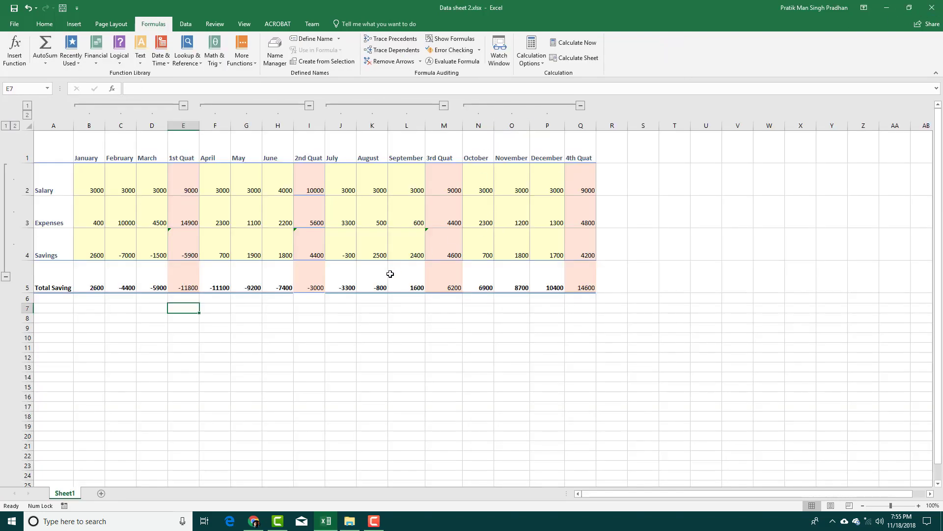
pyautogui.click(343, 310)
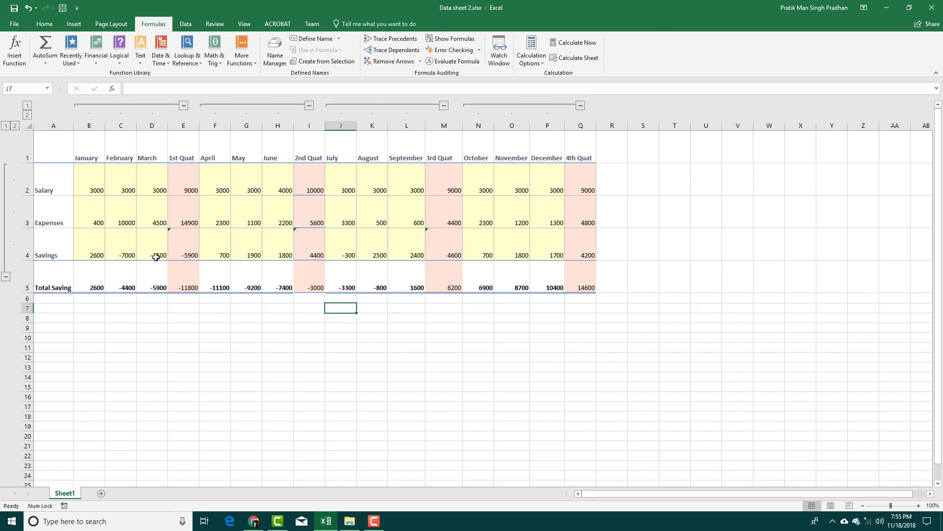
pyautogui.click(123, 222)
pyautogui.write('200')
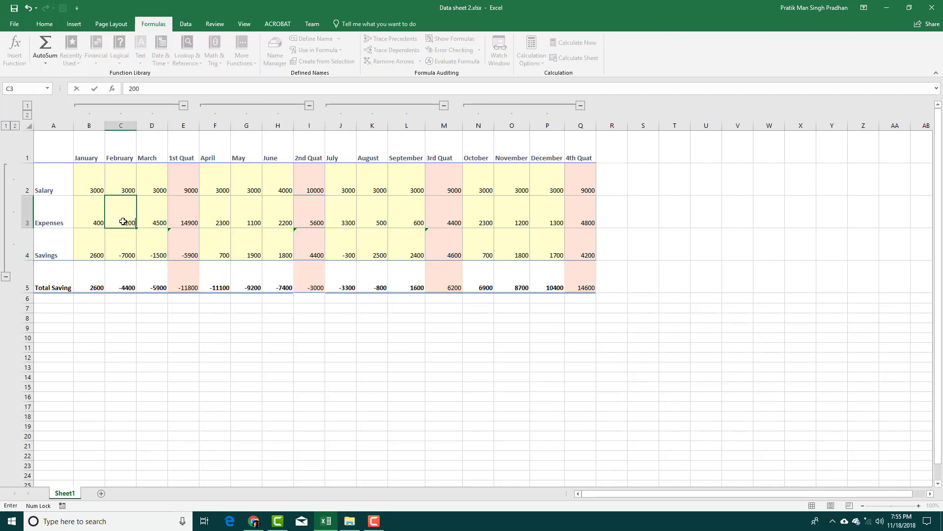
pyautogui.press('Tab')
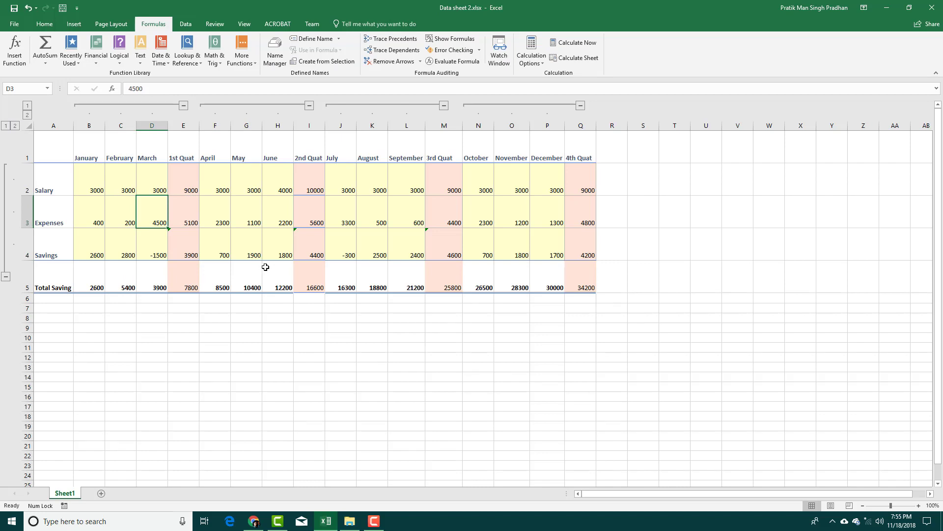
pyautogui.click(931, 7)
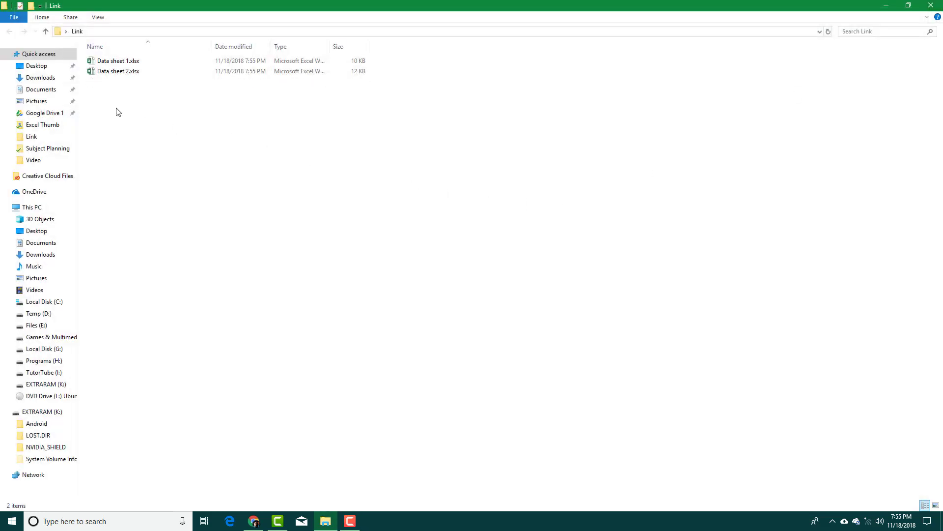
# Select Data sheet 1.xlsx in the Link folder to open it
pyautogui.click(125, 66)
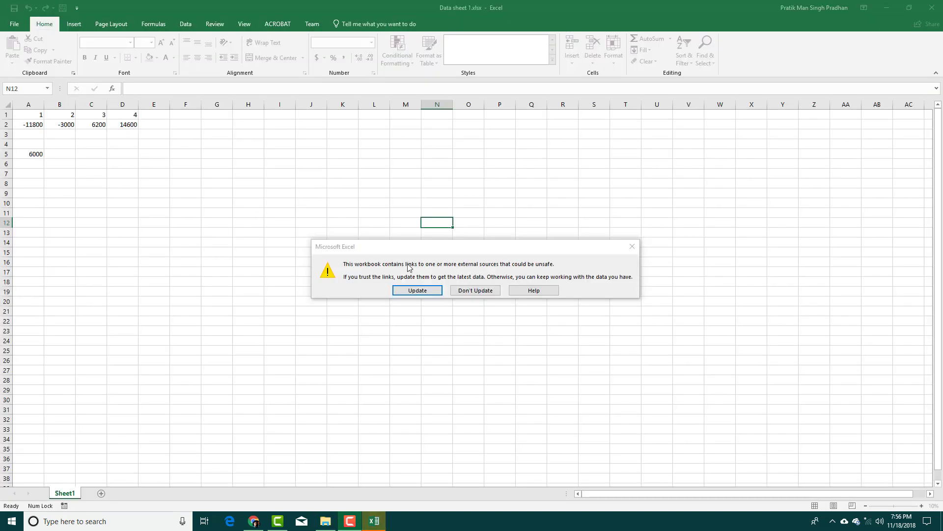
# Update the external links and verify row 2 shows 7800, 16600, 25800, 34200 totalling 84400
pyautogui.moveTo(412, 249); pyautogui.dragTo(390, 201)
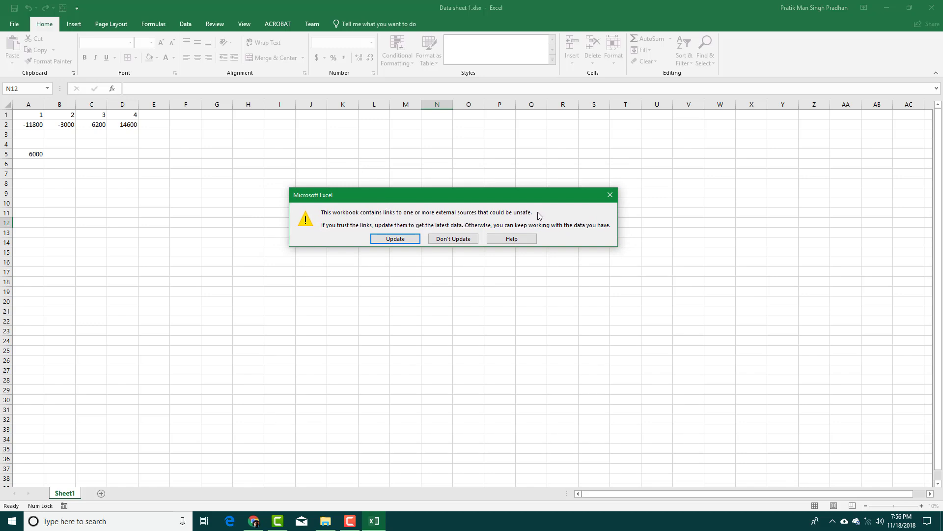
pyautogui.click(396, 239)
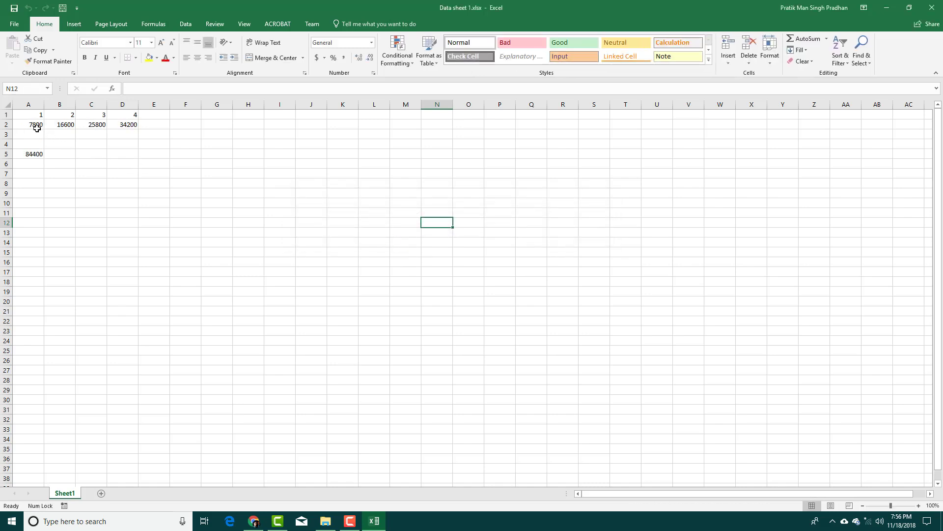
pyautogui.moveTo(37, 125); pyautogui.dragTo(125, 154)
pyautogui.click(250, 173)
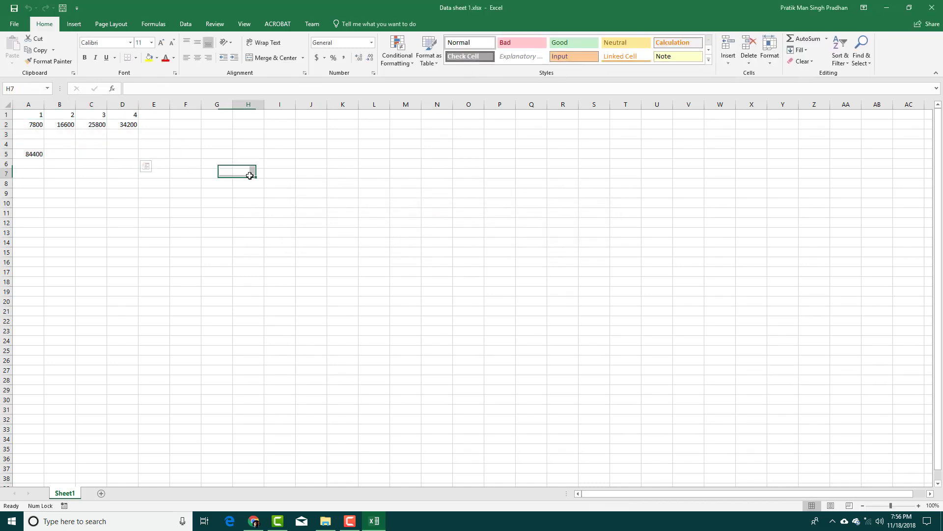